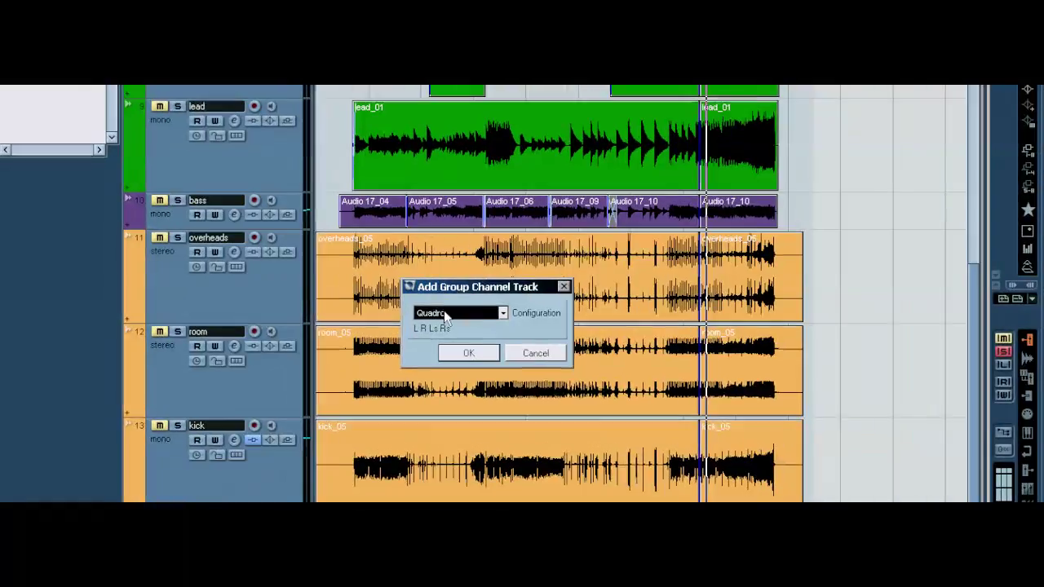
Step: Add a new group channel track with Quadro configuration
click(445, 317)
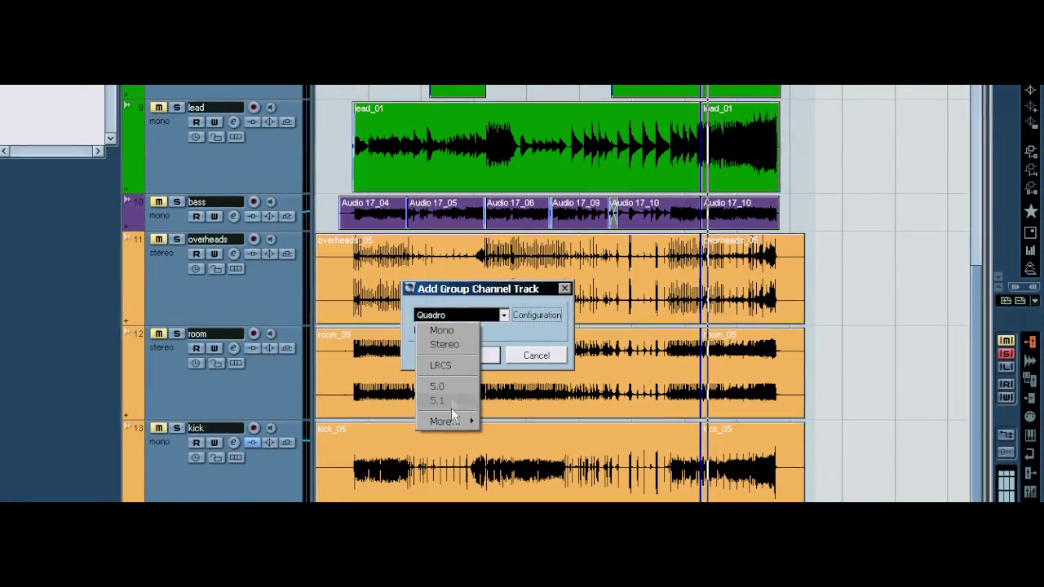
mouse_move(447, 422)
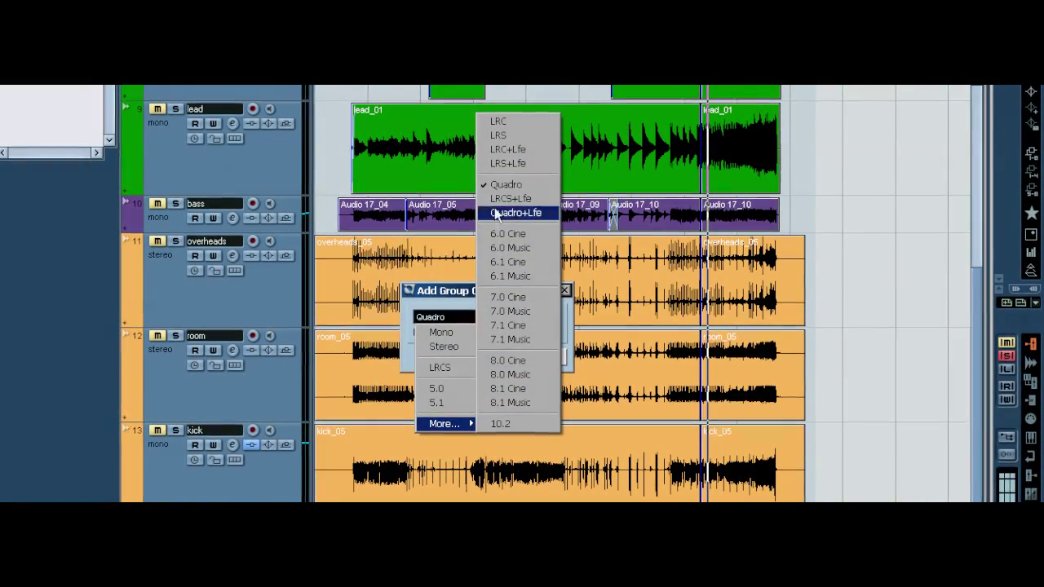
click(502, 184)
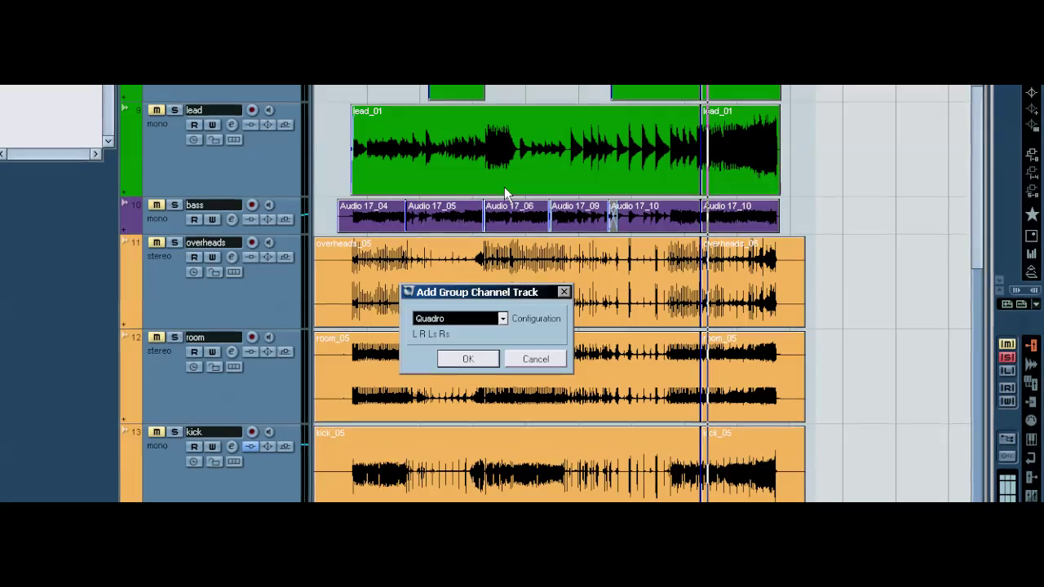
click(468, 359)
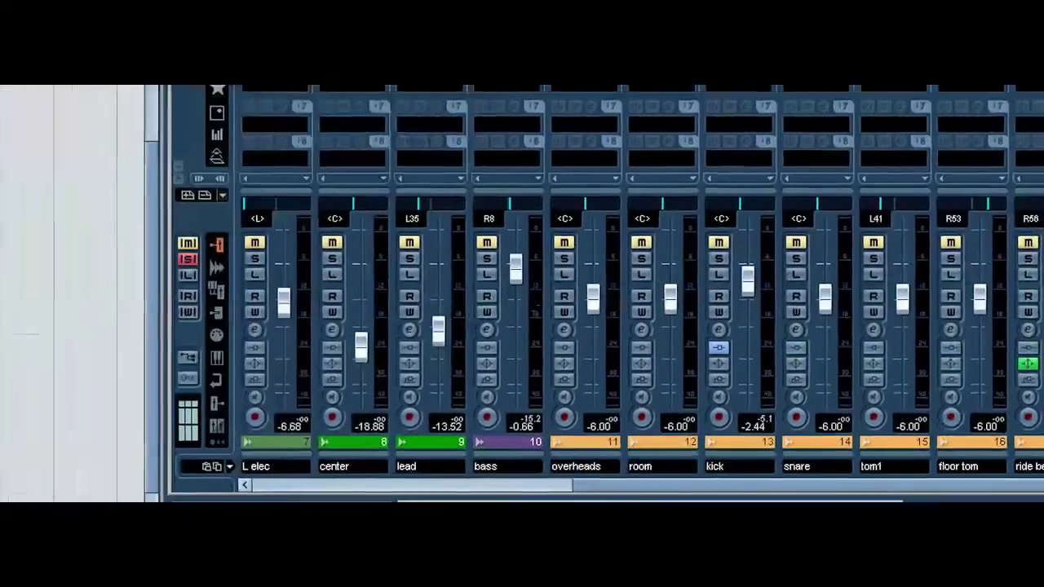
Step: Rename the new group channel TRIGGER, colour it purple, and open its MixConvert panner
double_click(862, 432)
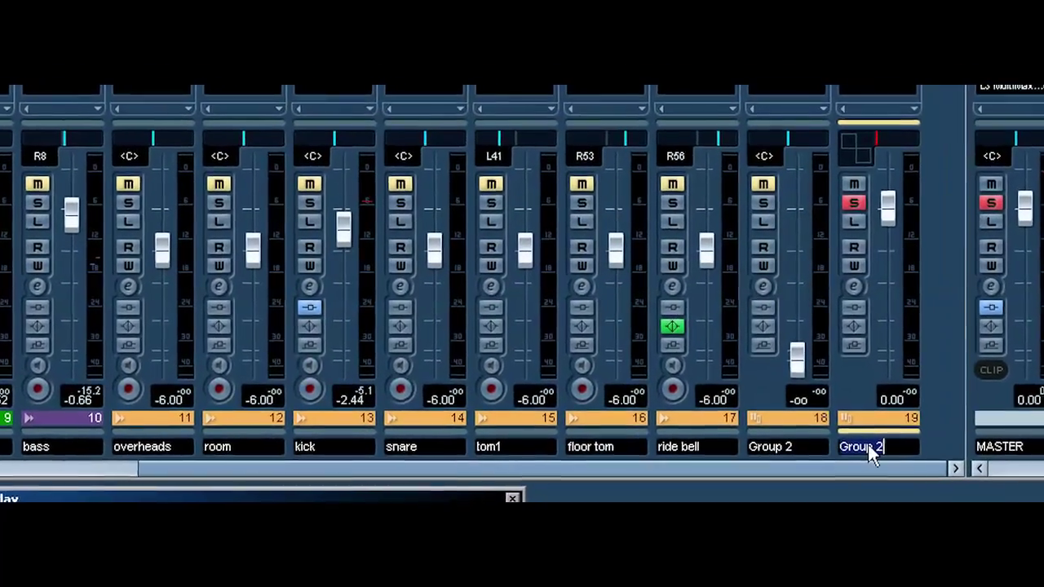
text(TRIGGER)
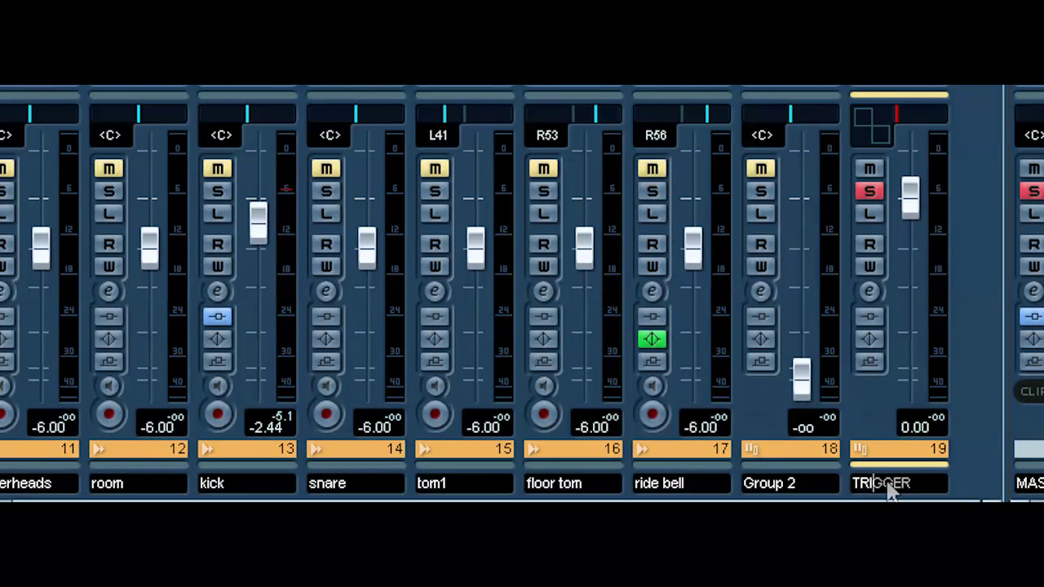
key(Return)
click(867, 465)
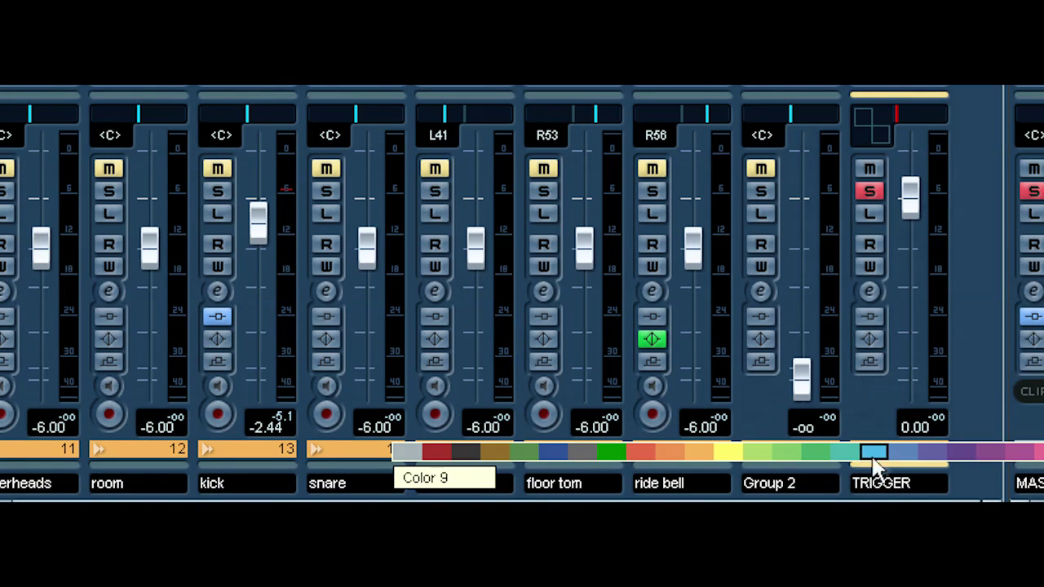
click(948, 457)
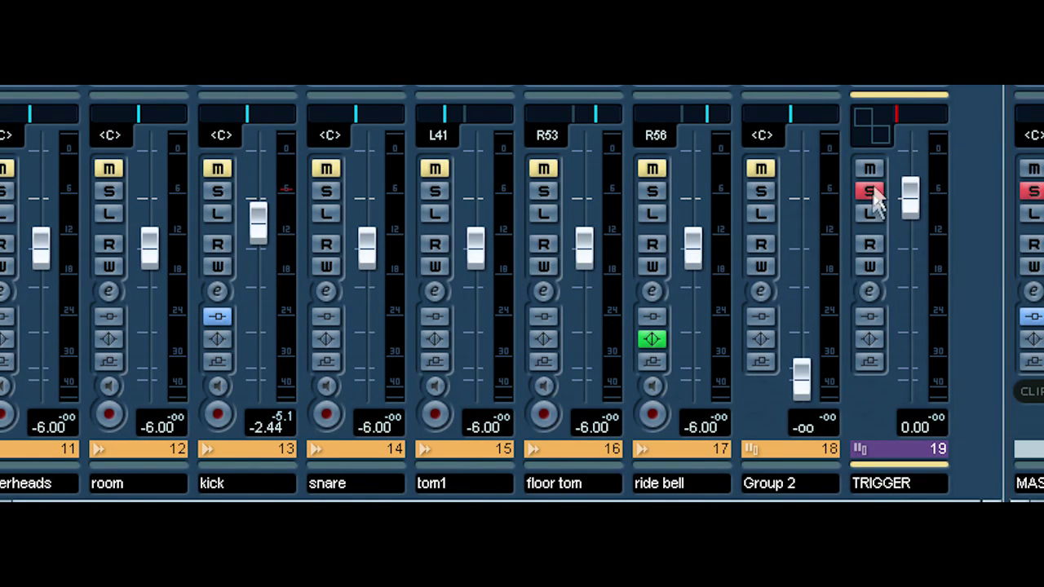
click(866, 124)
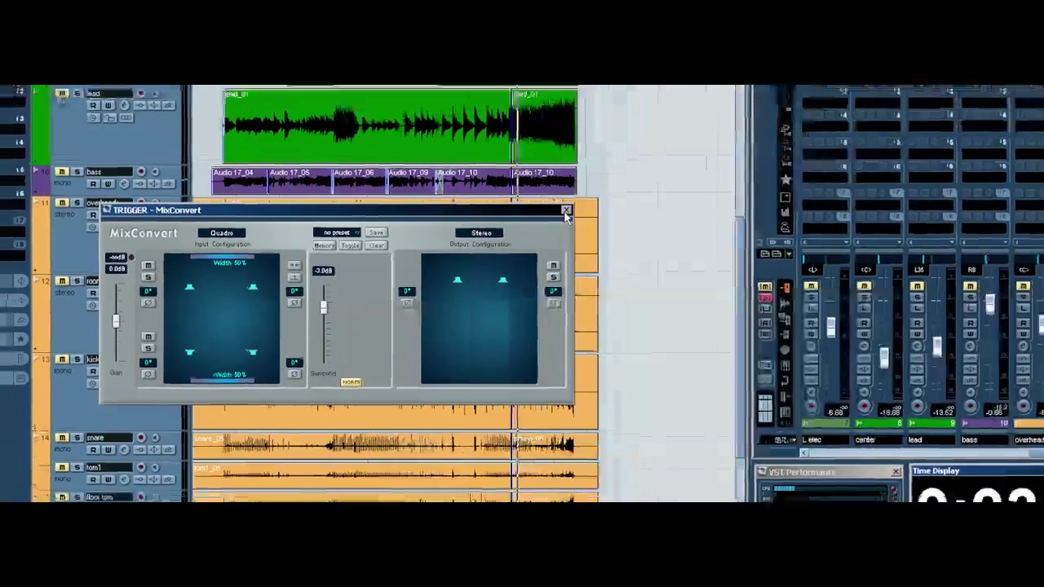
Step: Close the TRIGGER channel's MixConvert window to return to the mixer
click(889, 123)
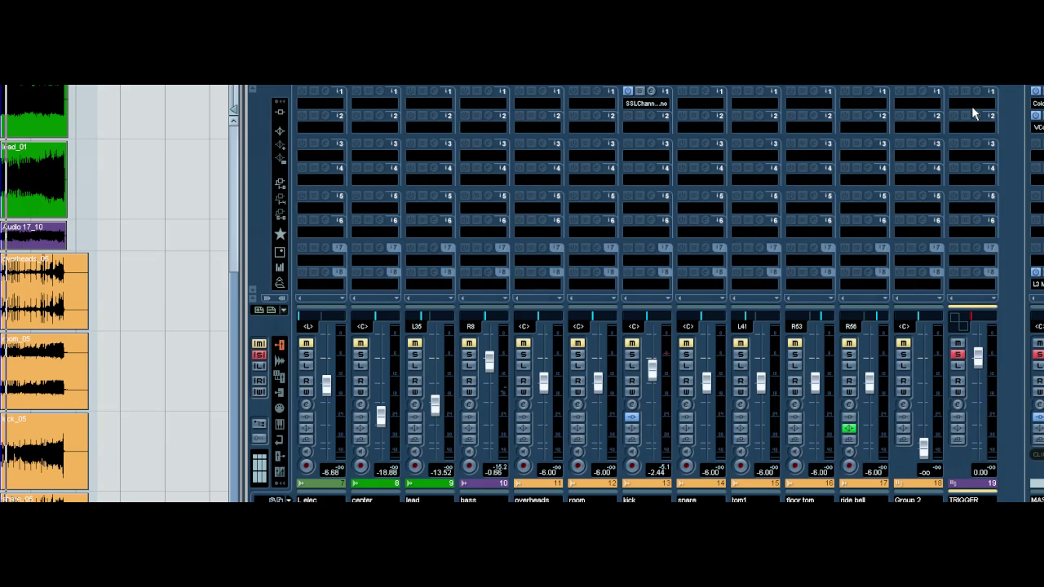
Step: Insert SideChCompSt from the Compressors list into TRIGGER's first insert slot
click(981, 110)
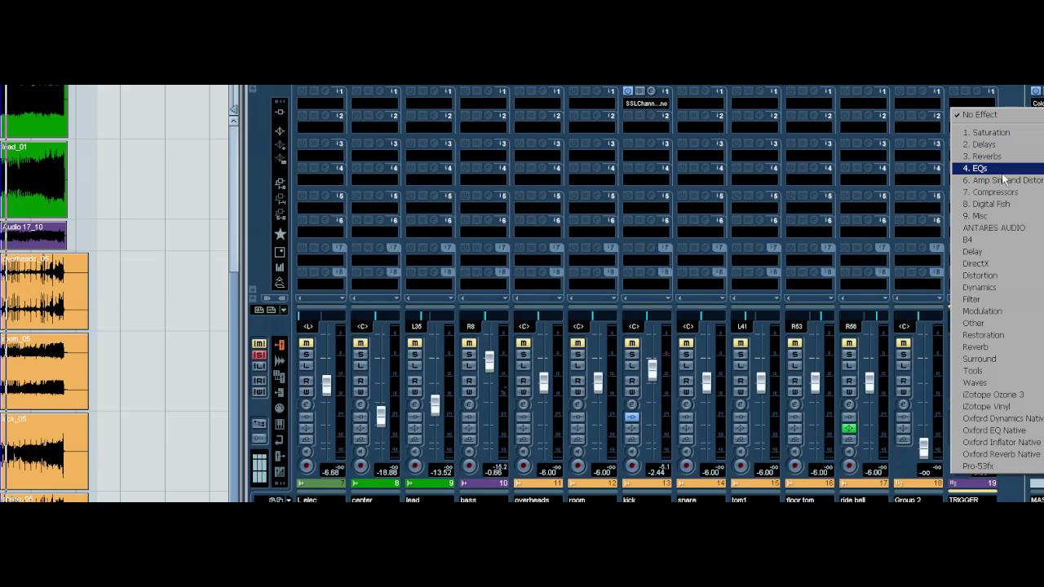
mouse_move(996, 195)
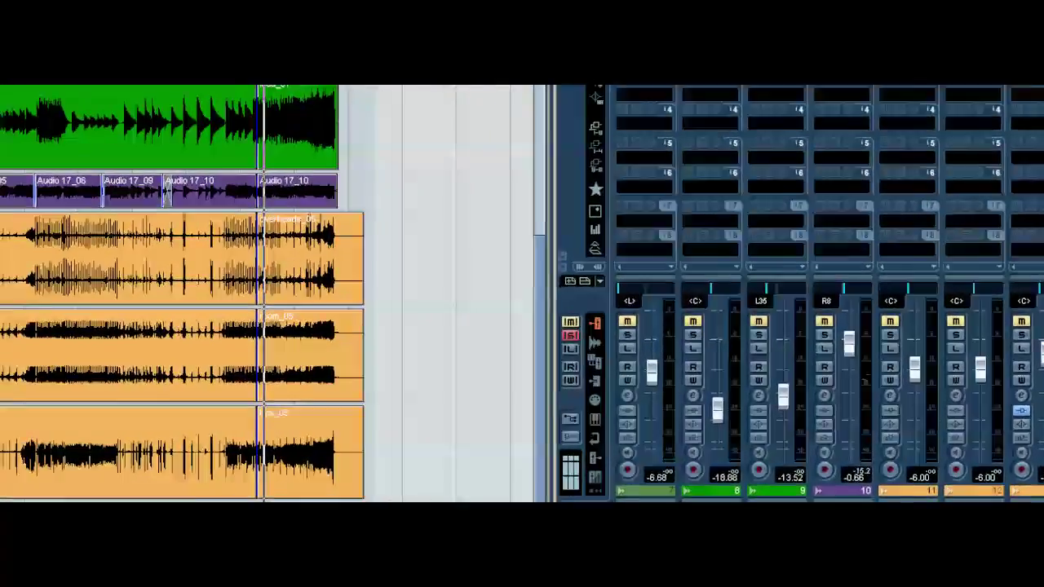
click(1038, 350)
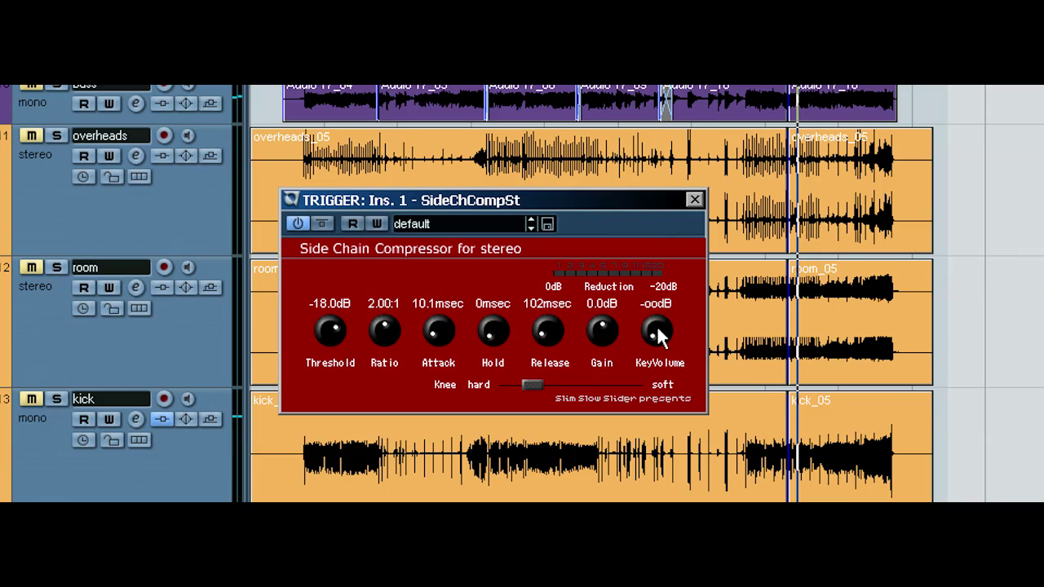
Step: Set KeyVolume 0.0dB, ratio 6.00:1, attack 0.1msec and a softer knee, then close the compressor
drag(658, 335, 670, 365)
drag(387, 331, 436, 334)
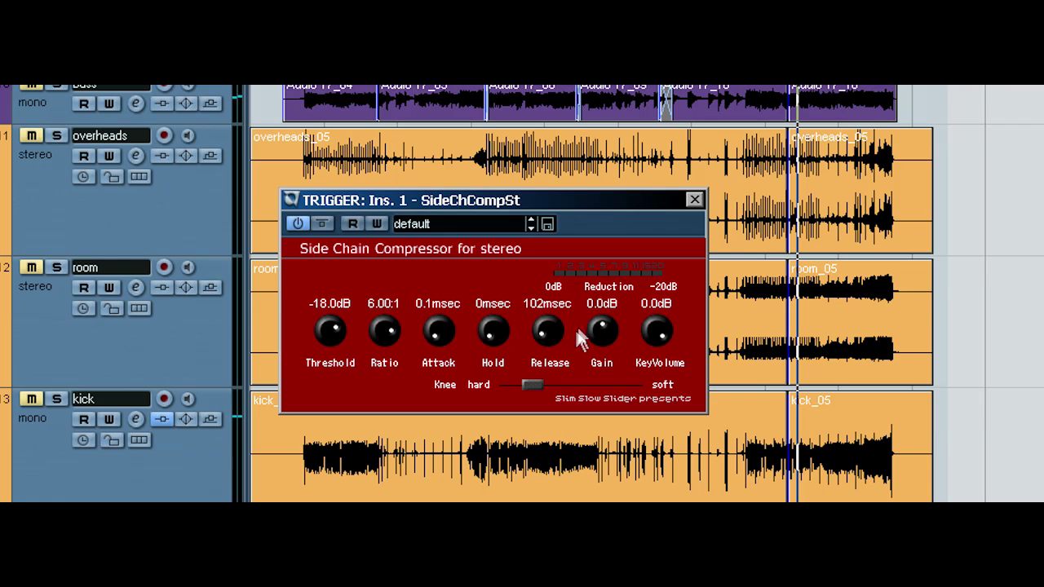
drag(534, 384, 571, 384)
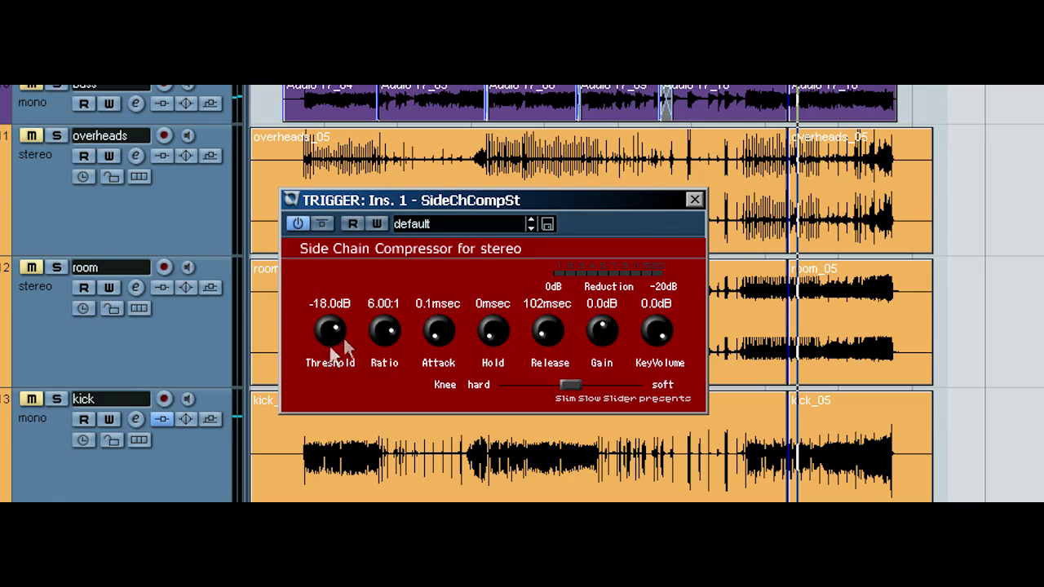
click(694, 200)
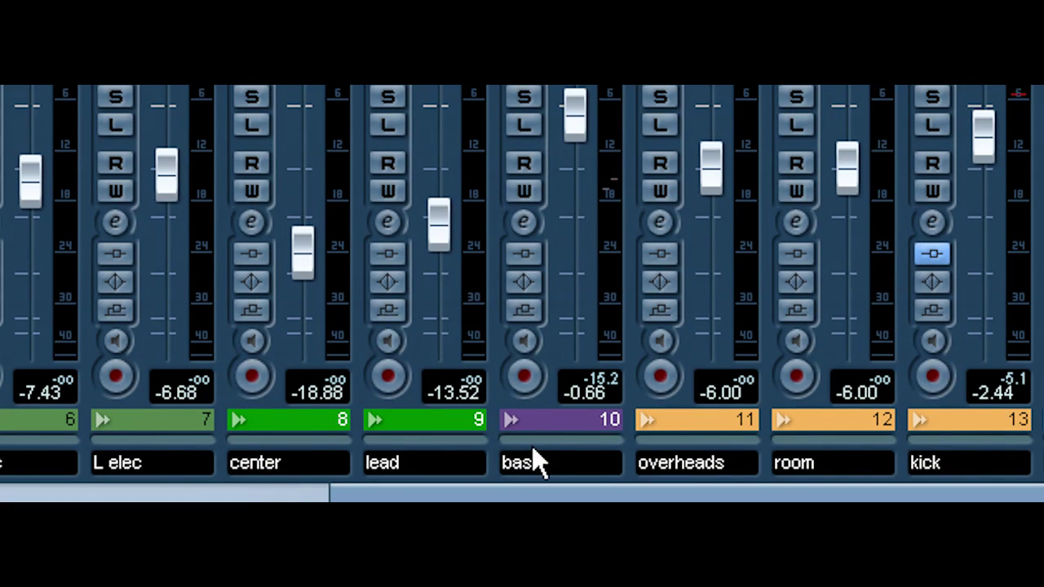
Step: Solo the bass, route its output to TRIGGER, and set its surround pan to front centre
click(533, 440)
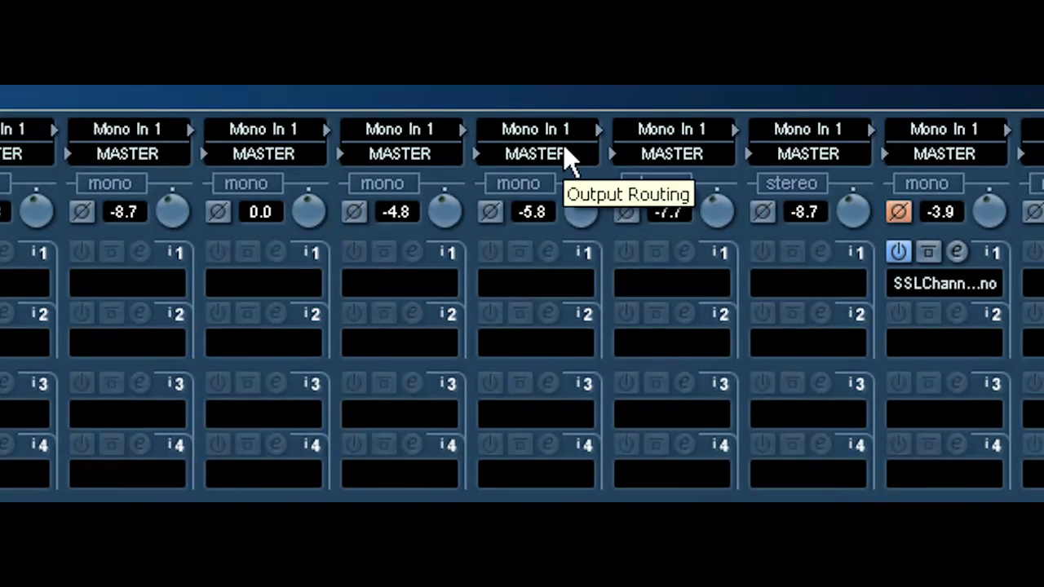
click(562, 151)
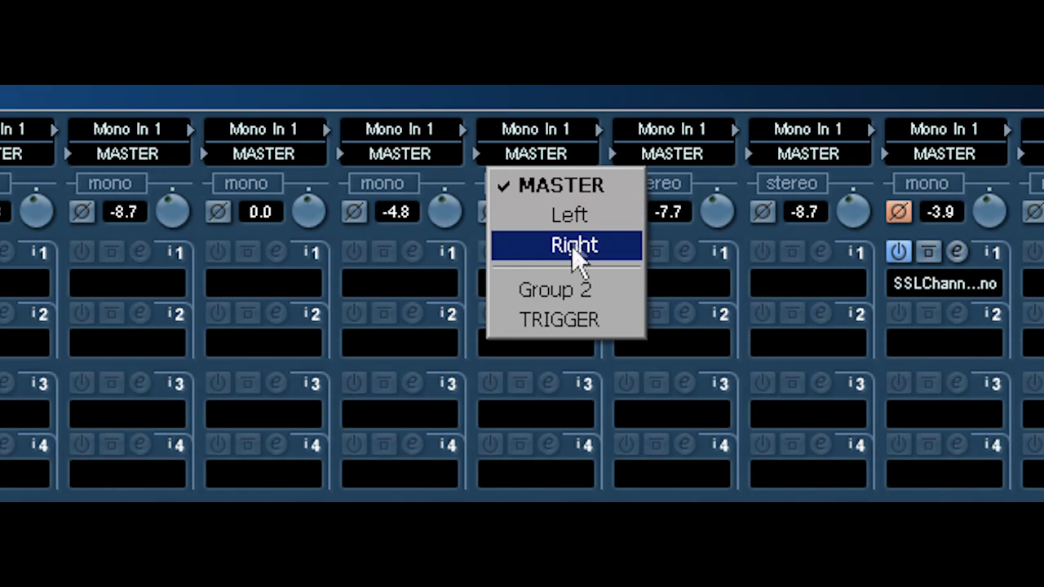
click(592, 316)
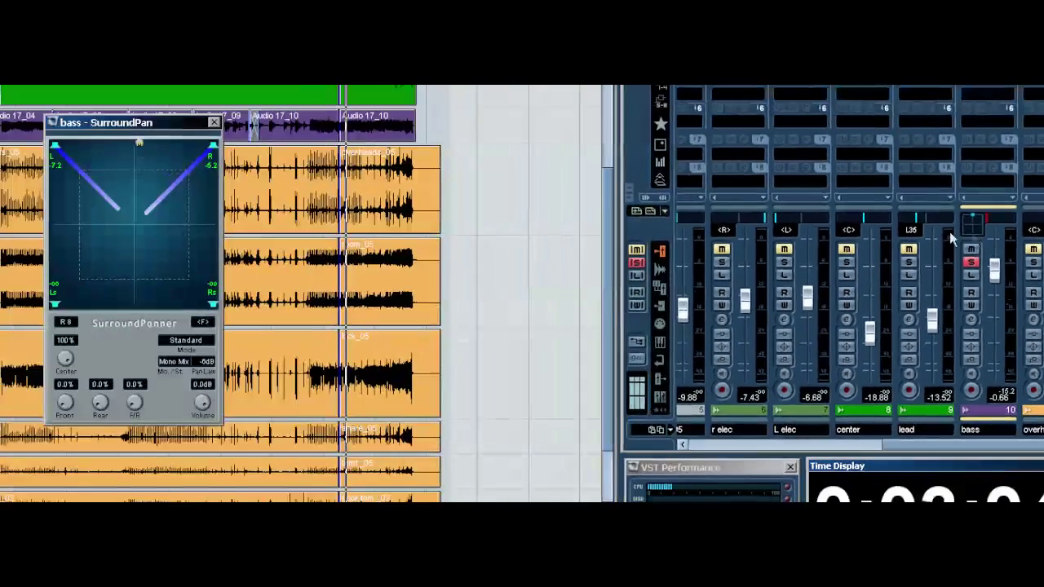
drag(137, 151, 135, 144)
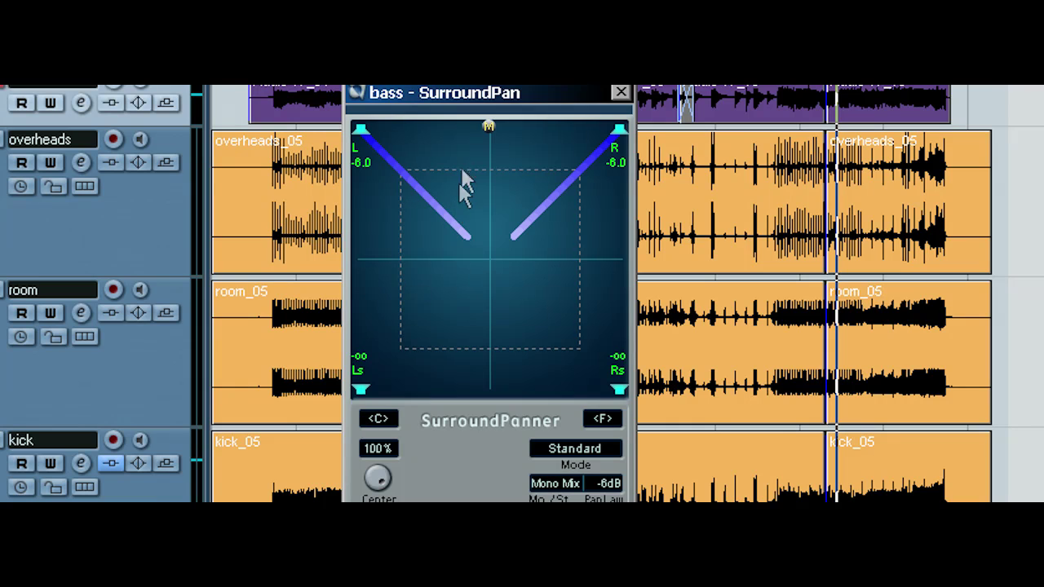
mouse_move(491, 128)
mouse_down()
mouse_move(492, 341)
mouse_move(490, 126)
mouse_up()
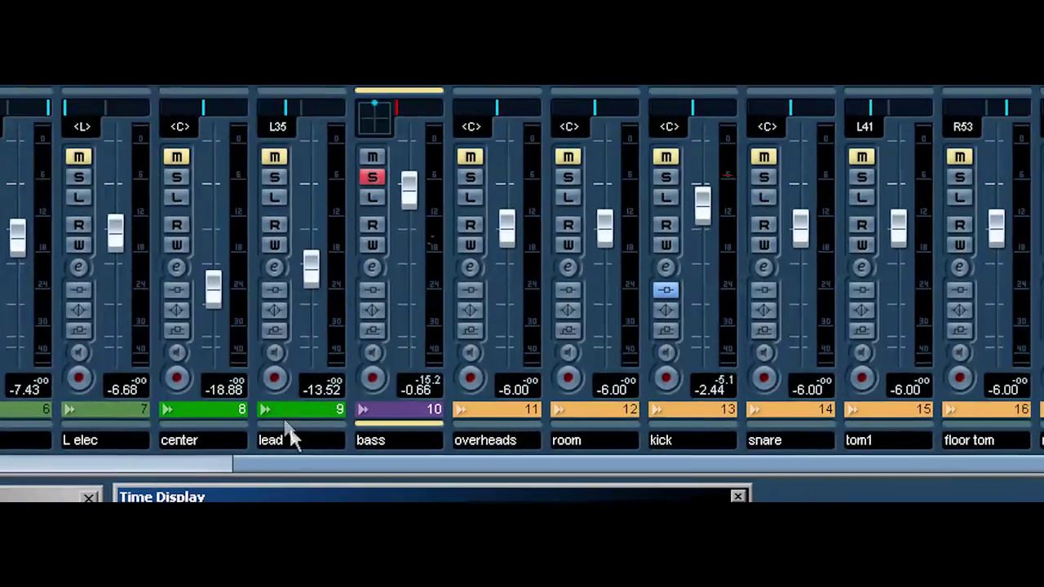
Step: Solo the kick and enable its Send 1 to the TRIGGER group in channel settings
drag(471, 466, 580, 468)
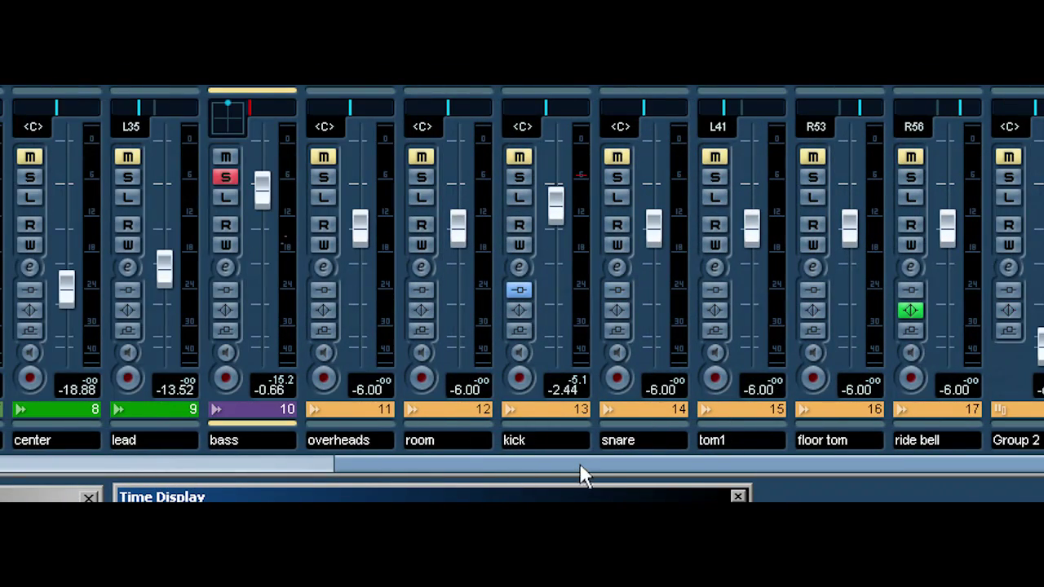
click(522, 177)
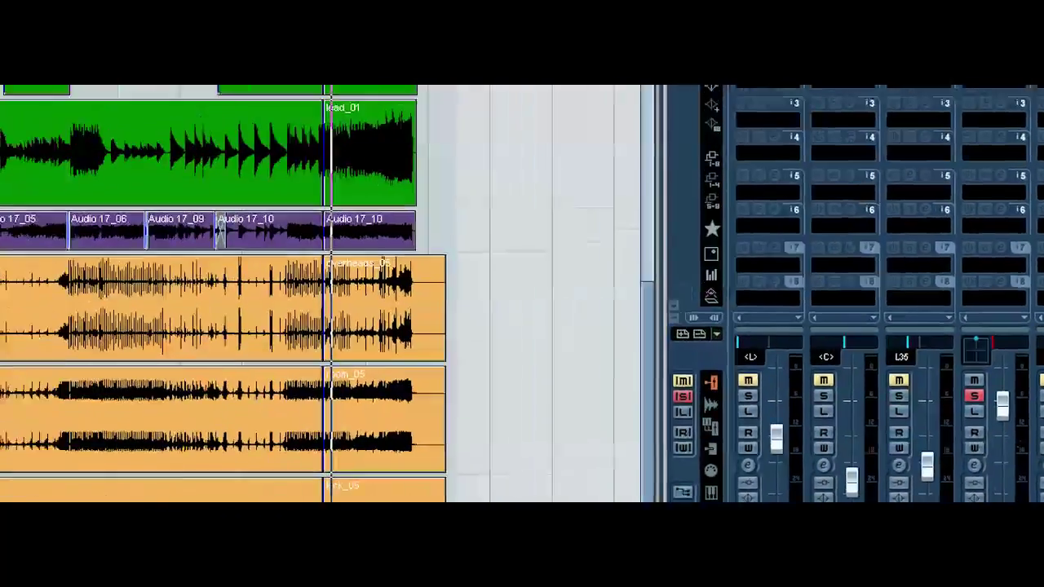
click(519, 267)
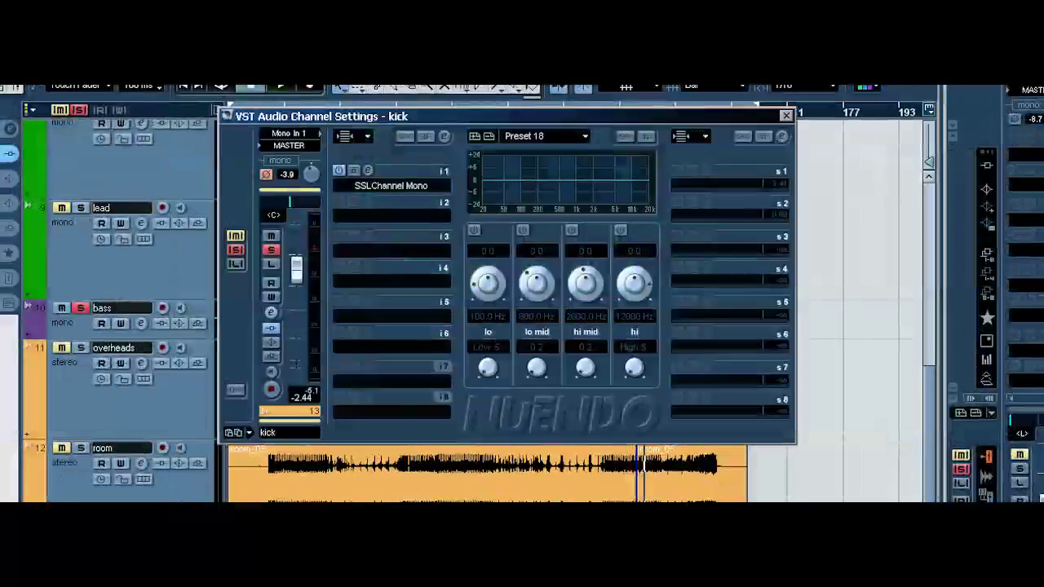
click(744, 188)
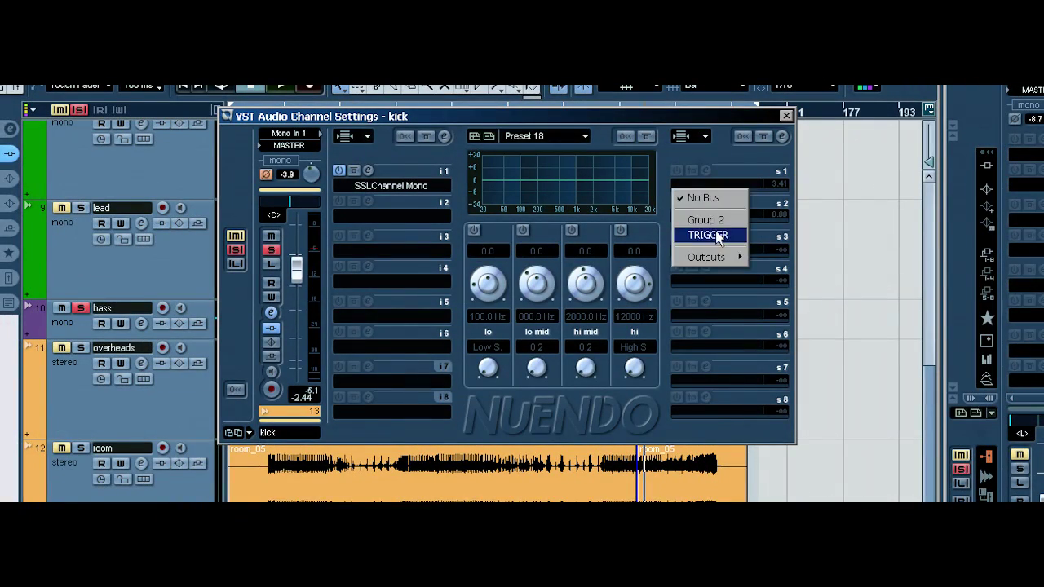
click(718, 235)
scroll(781, 188, down, 5)
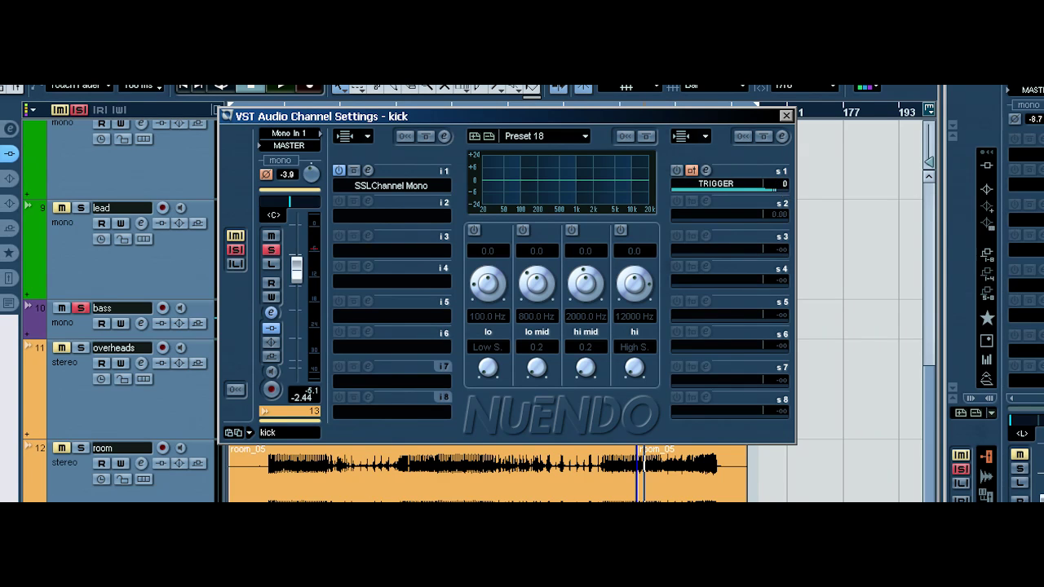
click(692, 172)
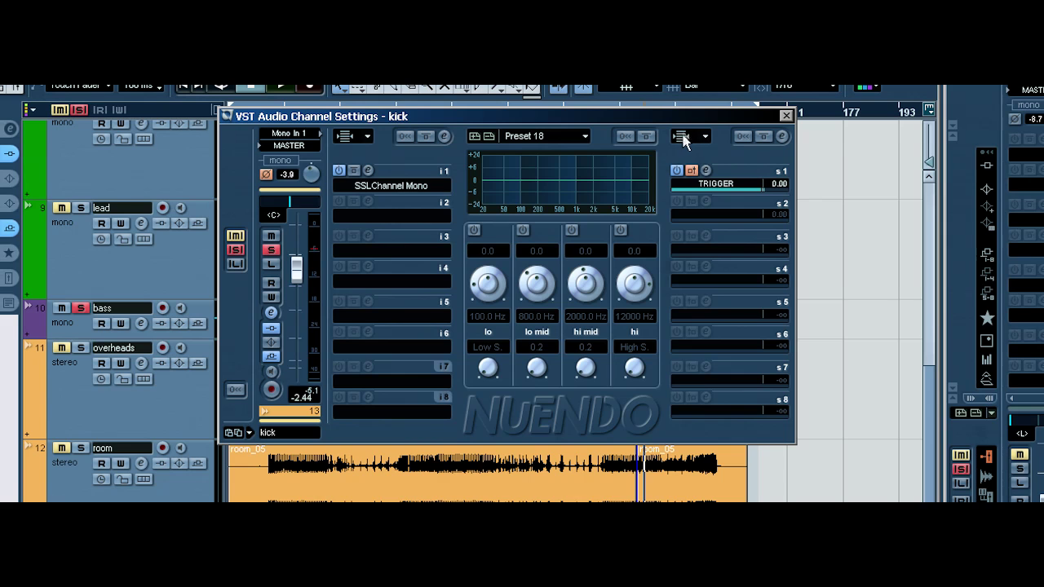
Step: Pan the kick's Send 1 to rear centre in the Send Routing view, then close the windows
click(682, 137)
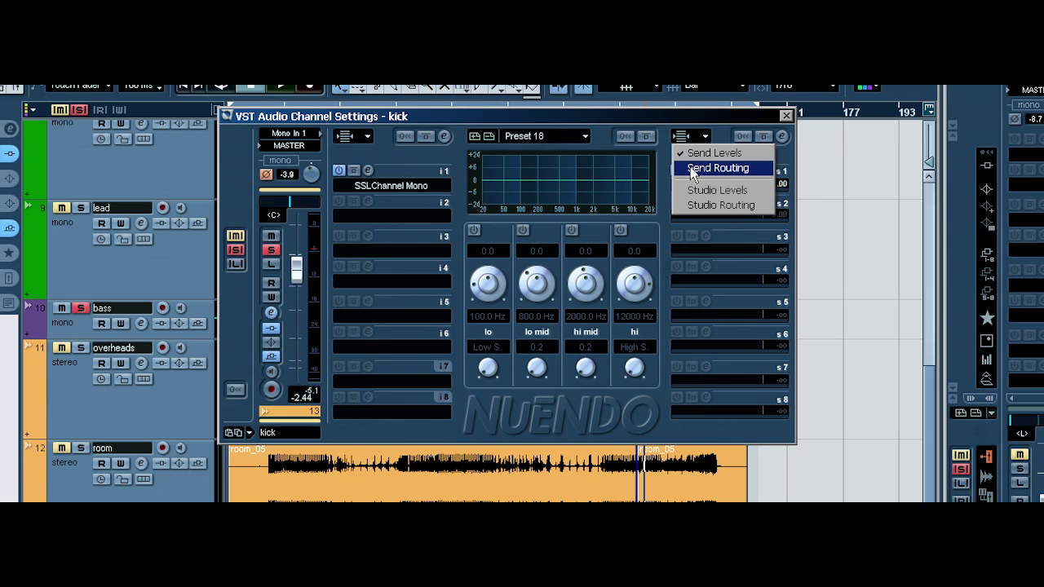
click(694, 168)
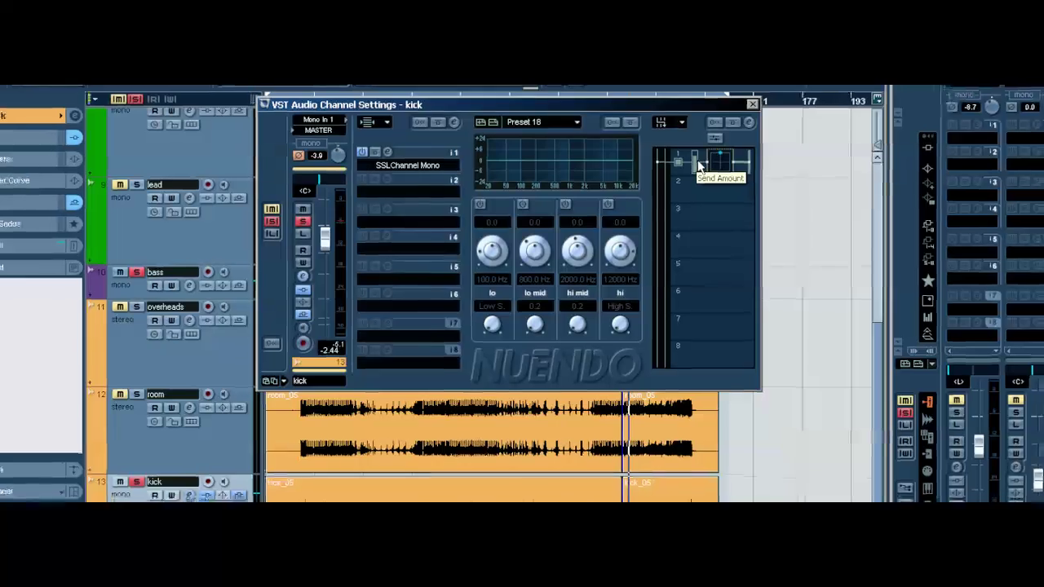
double_click(749, 184)
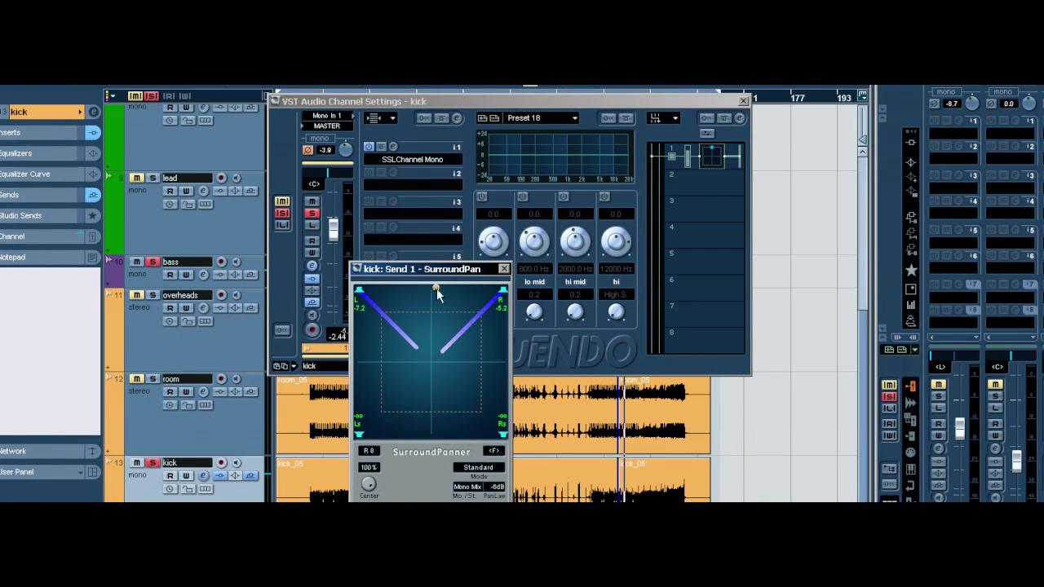
drag(436, 290, 433, 432)
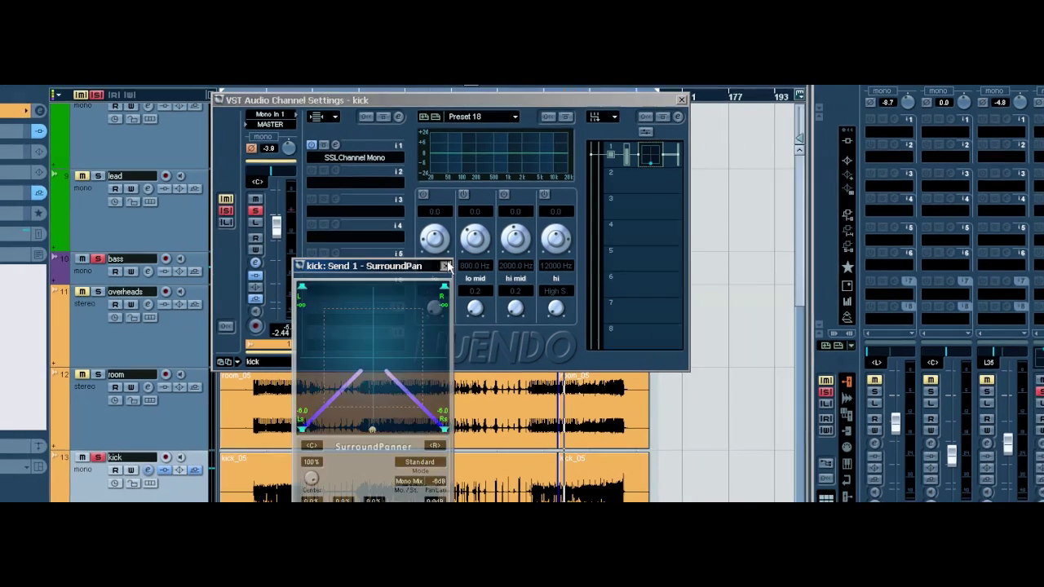
click(504, 269)
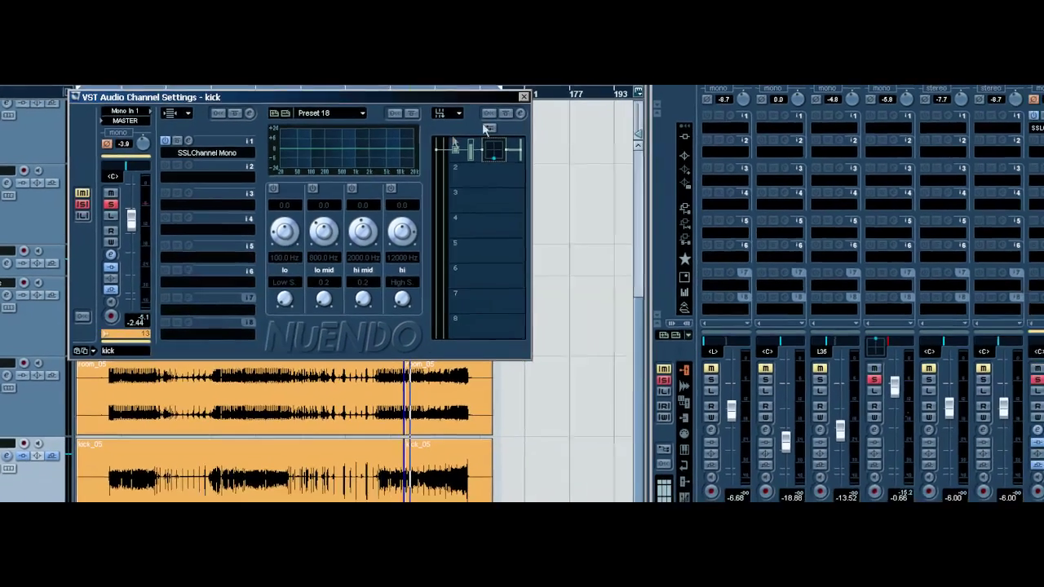
click(524, 96)
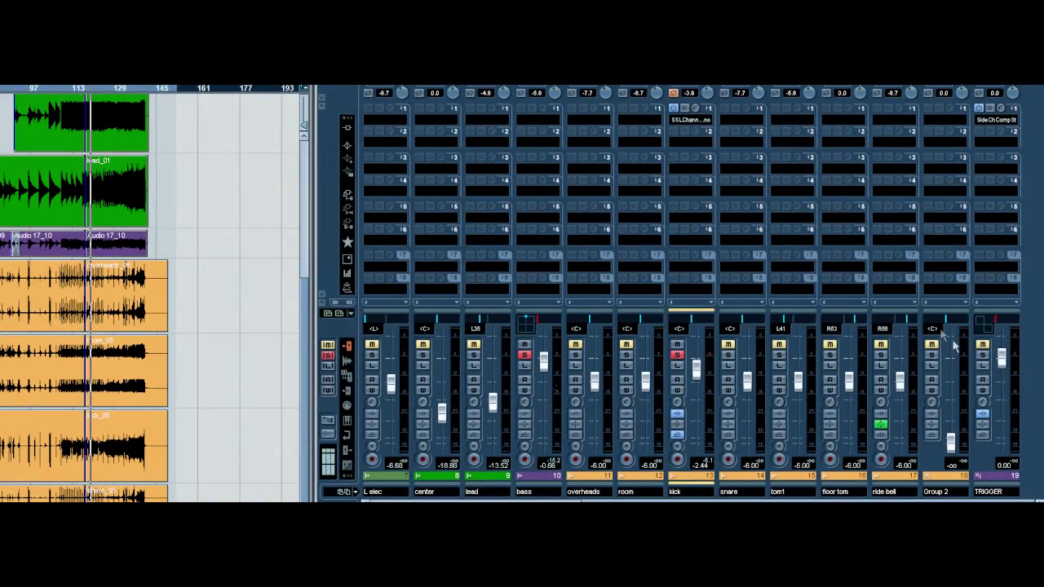
Step: Open TRIGGER's side-chain compressor, set threshold -32.7dB and gain 5.2dB, then stop playback
click(995, 120)
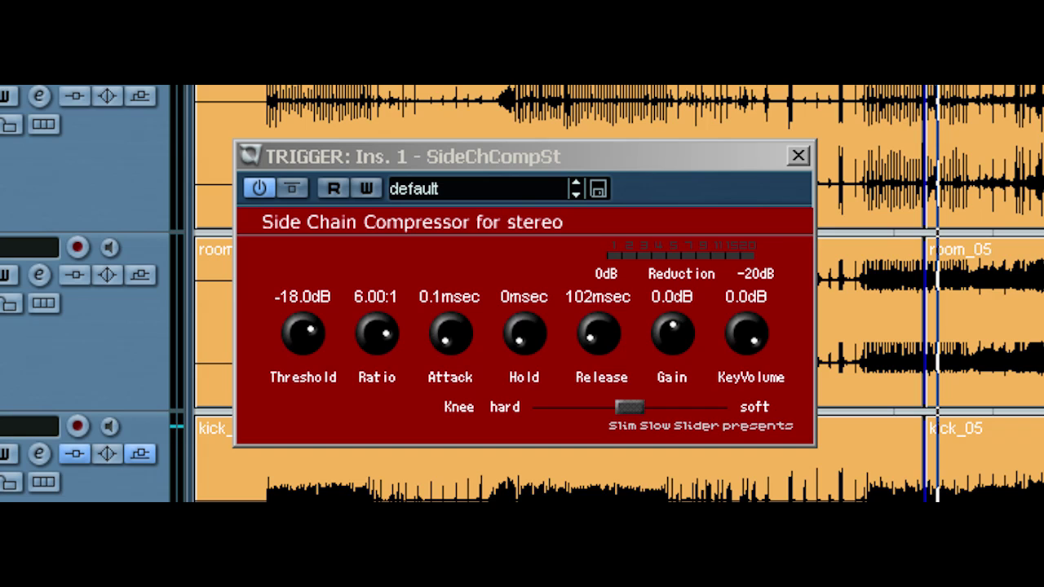
drag(302, 328, 295, 341)
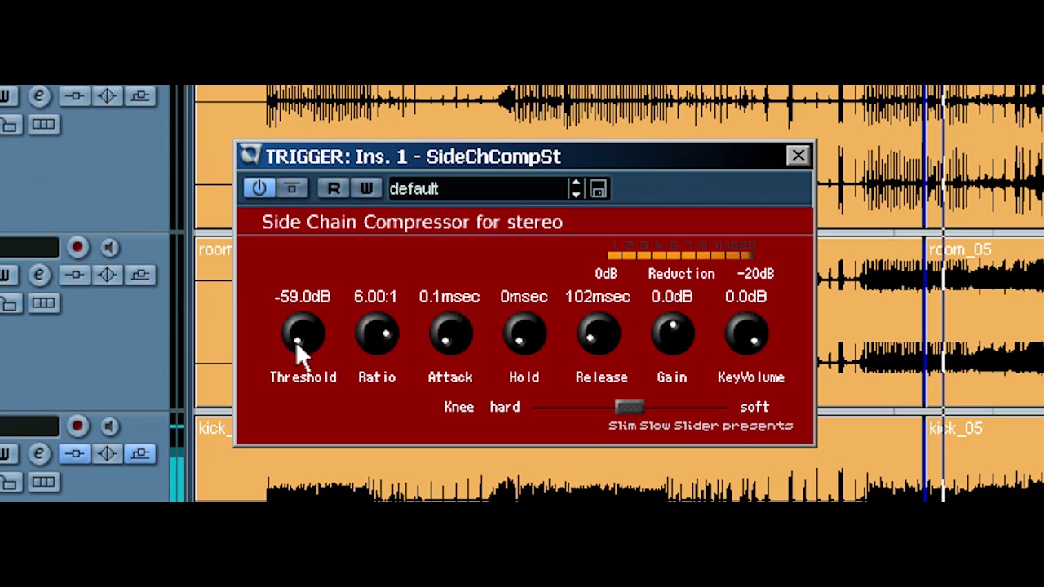
drag(298, 340, 300, 320)
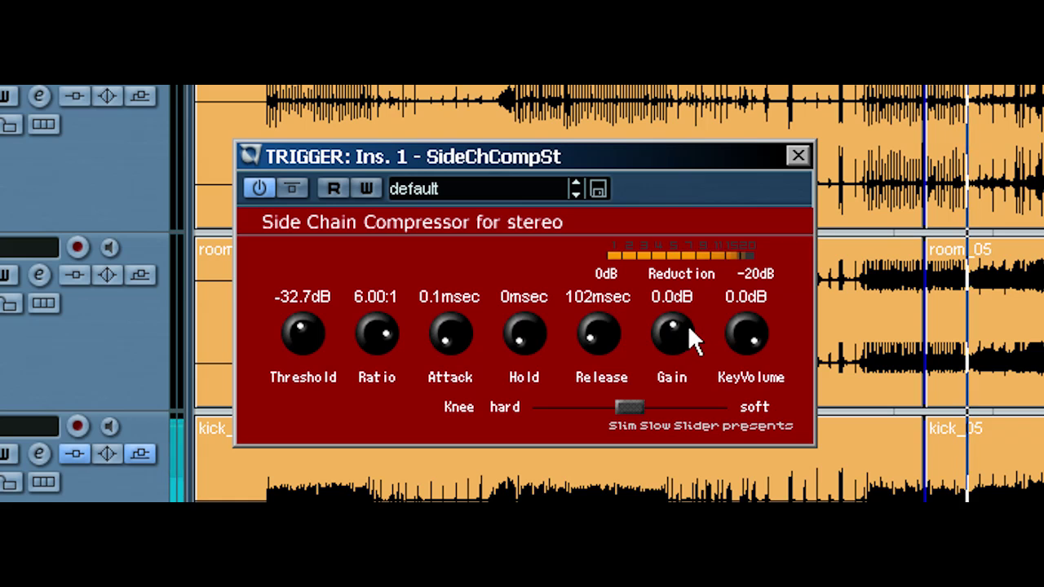
drag(688, 325, 684, 333)
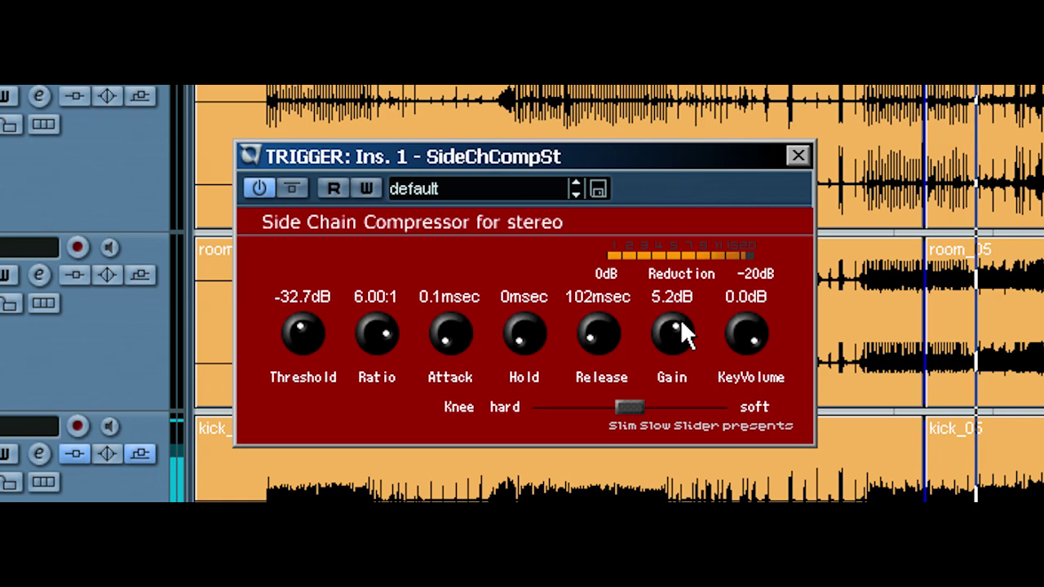
key(space)
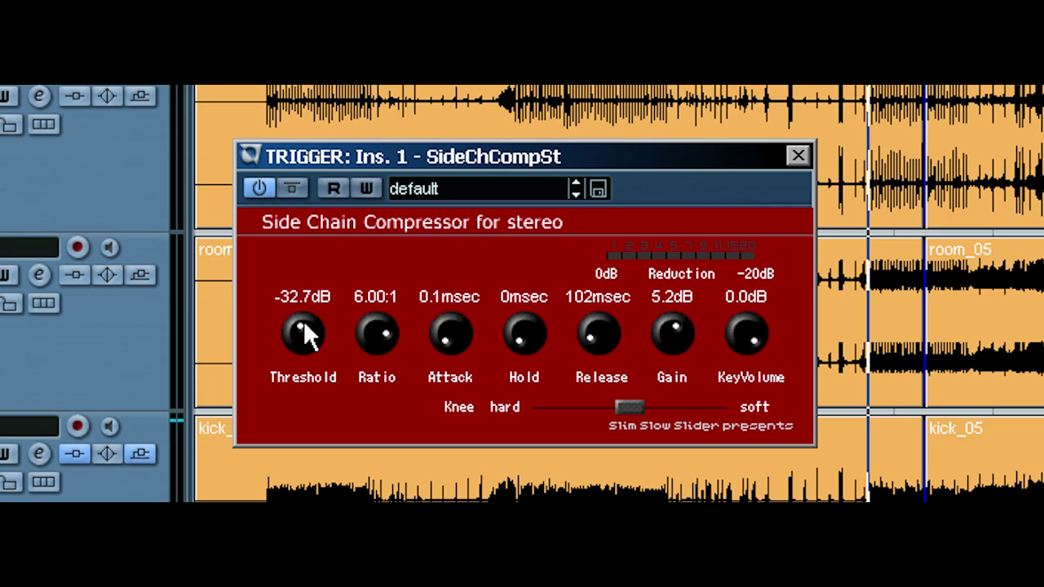
Step: Settle the compressor threshold at -14.6dB and raise the output gain to 11.7dB
drag(318, 329, 320, 334)
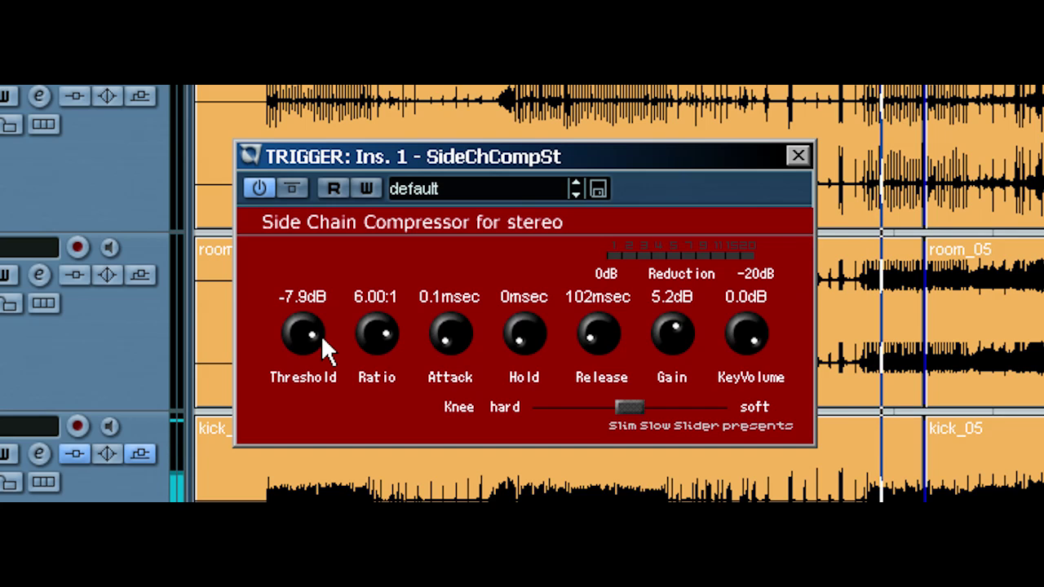
drag(322, 332, 322, 328)
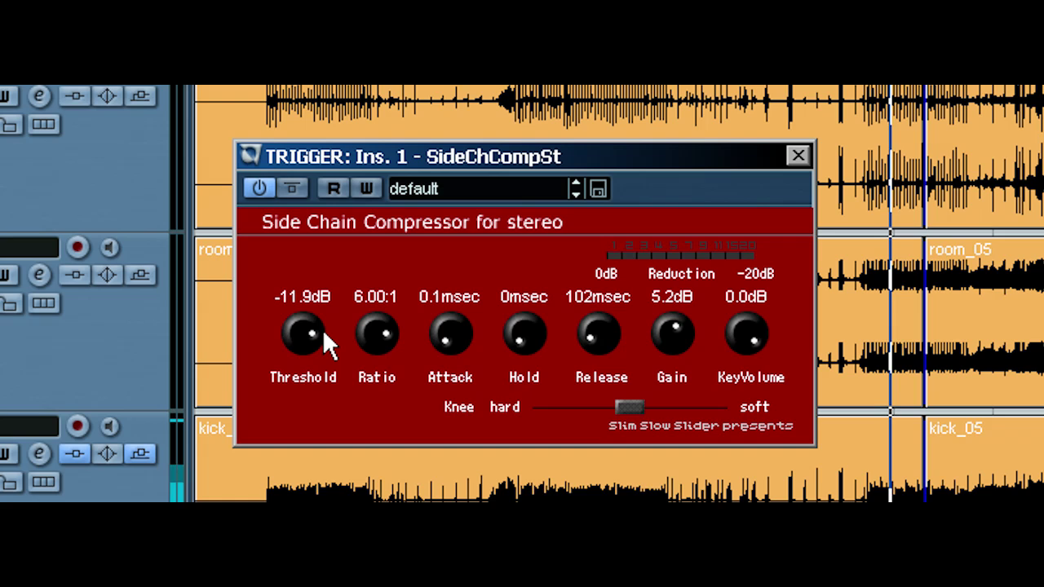
drag(324, 333, 329, 328)
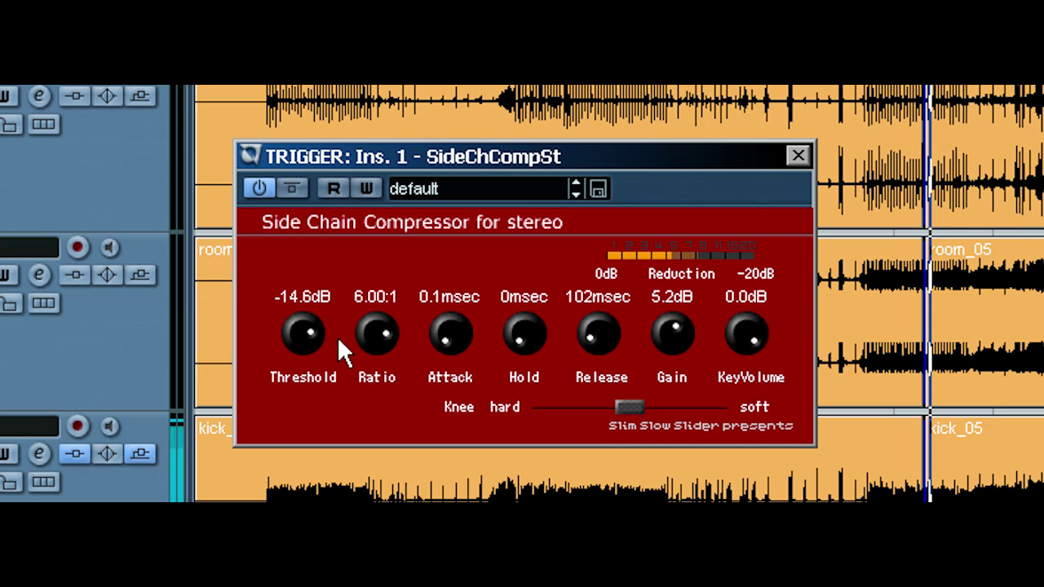
drag(670, 340, 686, 326)
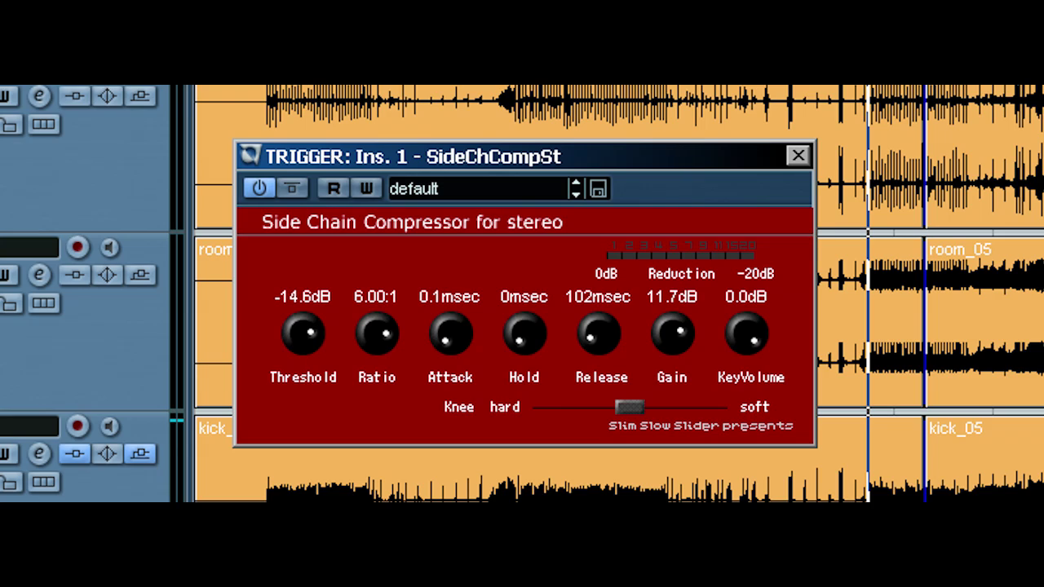
Step: Close the SideChCompSt window on the TRIGGER channel
click(796, 155)
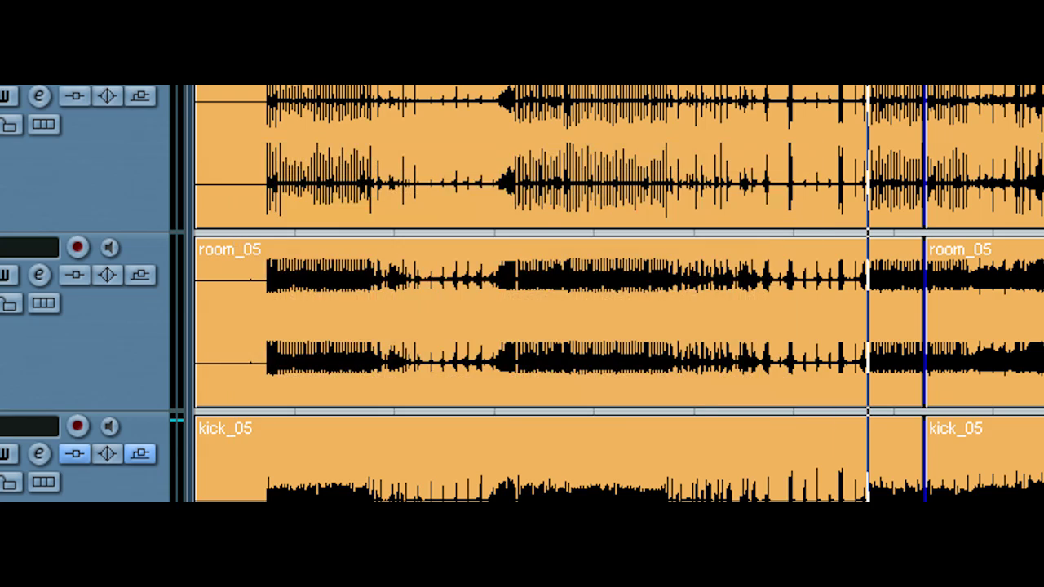